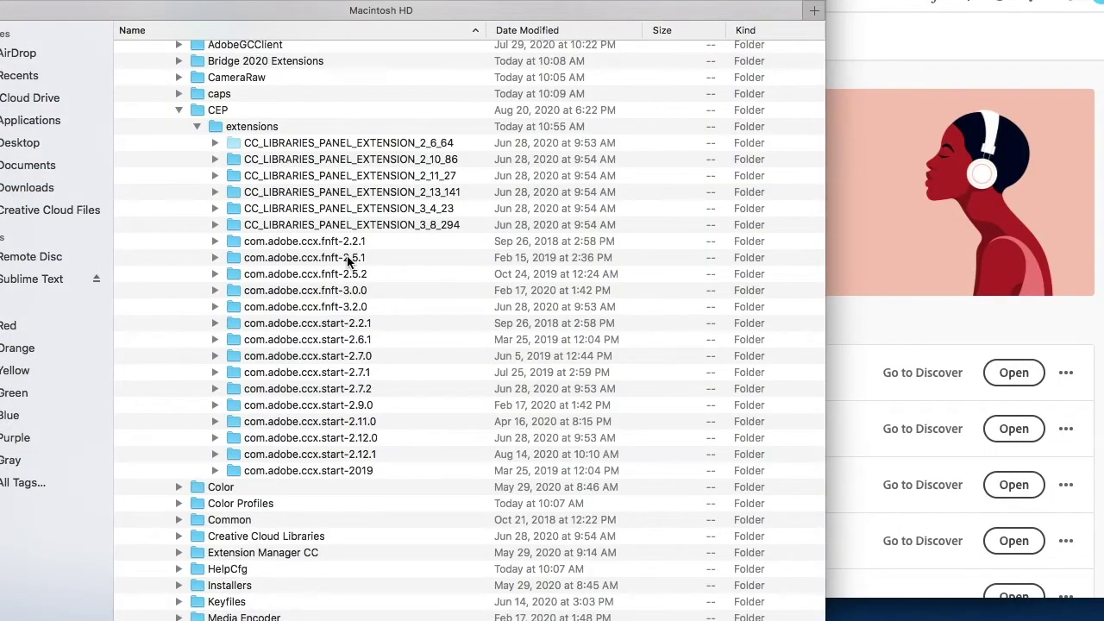
Step: Collapse the CEP extensions folder and scroll up to Library > Application Support
{"action": "left_click", "coordinate": [199, 129]}
{"action": "scroll", "coordinate": [250, 164], "scroll_direction": "up", "scroll_amount": 3}
{"action": "scroll", "coordinate": [250, 164], "scroll_direction": "up", "scroll_amount": 5}
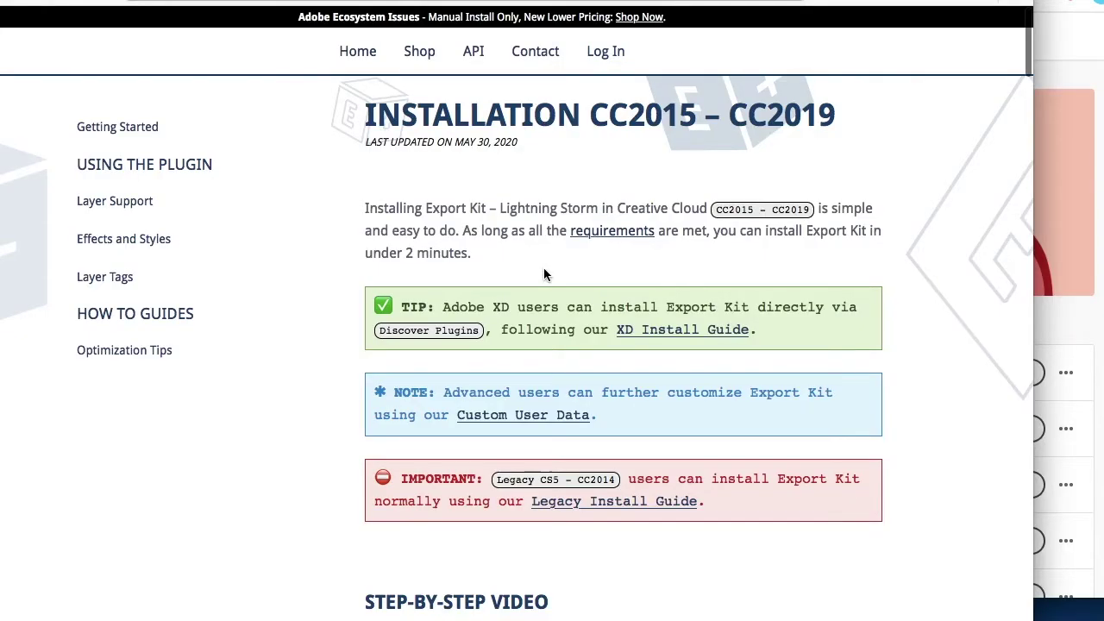
Step: Scroll the CC2015–CC2019 installation guide down to Download the Plugin and PSD Files
{"action": "scroll", "coordinate": [543, 269], "scroll_direction": "down", "scroll_amount": 2}
{"action": "scroll", "coordinate": [544, 274], "scroll_direction": "down", "scroll_amount": 1}
{"action": "scroll", "coordinate": [544, 275], "scroll_direction": "down", "scroll_amount": 2}
{"action": "scroll", "coordinate": [544, 274], "scroll_direction": "down", "scroll_amount": 2}
{"action": "scroll", "coordinate": [544, 274], "scroll_direction": "down", "scroll_amount": 3}
{"action": "scroll", "coordinate": [543, 275], "scroll_direction": "down", "scroll_amount": 2}
{"action": "scroll", "coordinate": [543, 274], "scroll_direction": "down", "scroll_amount": 2}
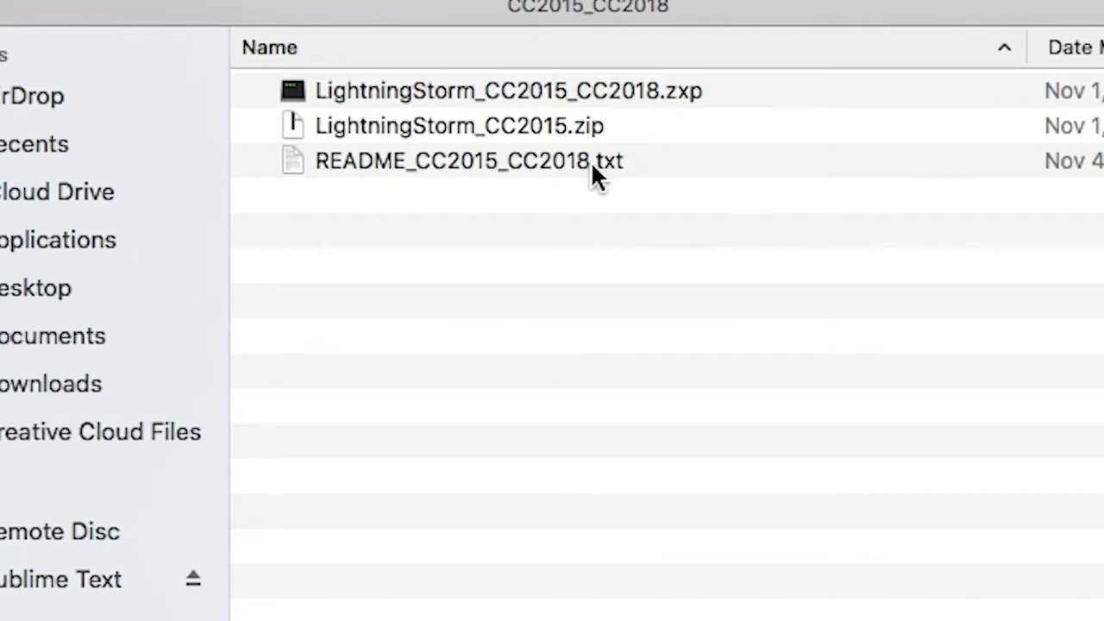
Step: Select LightningStorm_CC2015.zip in the CC2015_CC2018 folder
{"action": "left_click", "coordinate": [535, 129]}
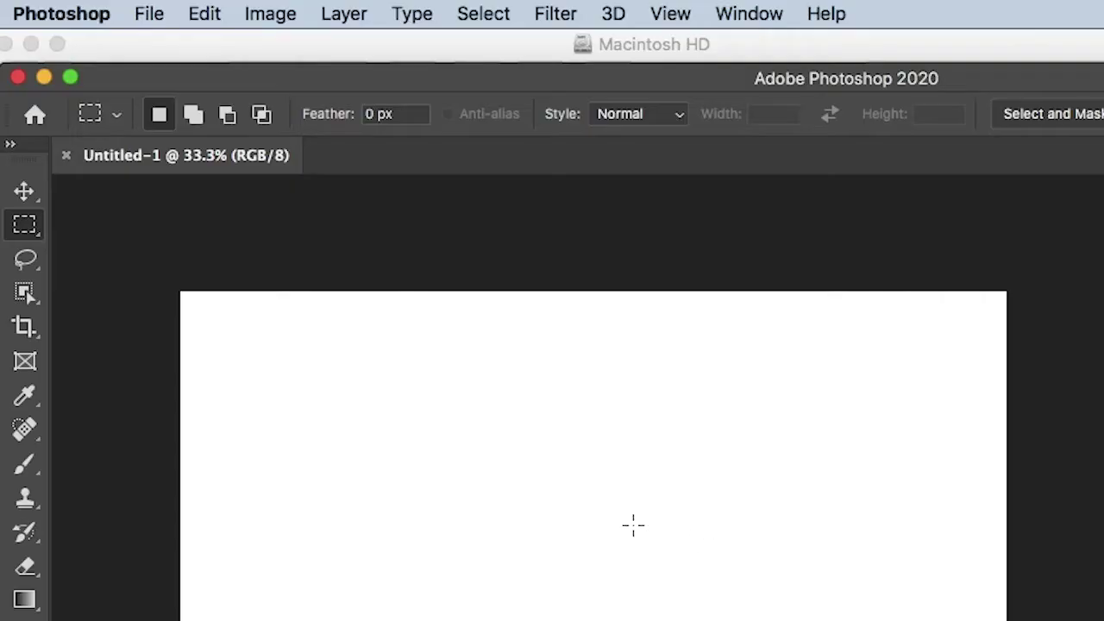
Step: Check Photoshop is version 21.2.2 and lists only Adobe Color Themes under Extensions
{"action": "left_click", "coordinate": [93, 16]}
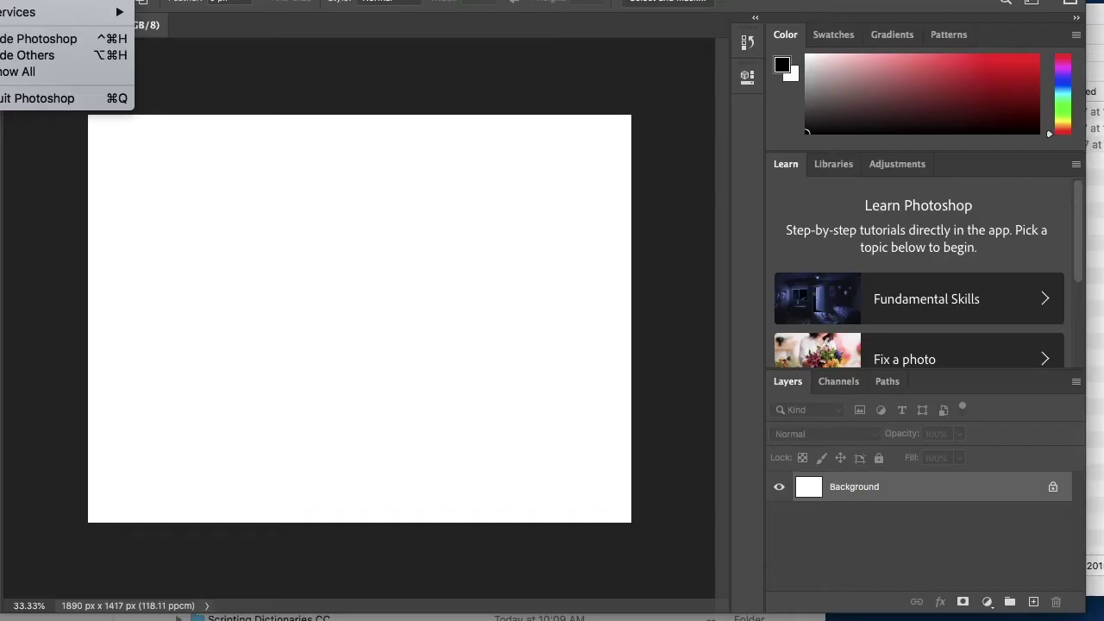
{"action": "left_click", "coordinate": [39, 0]}
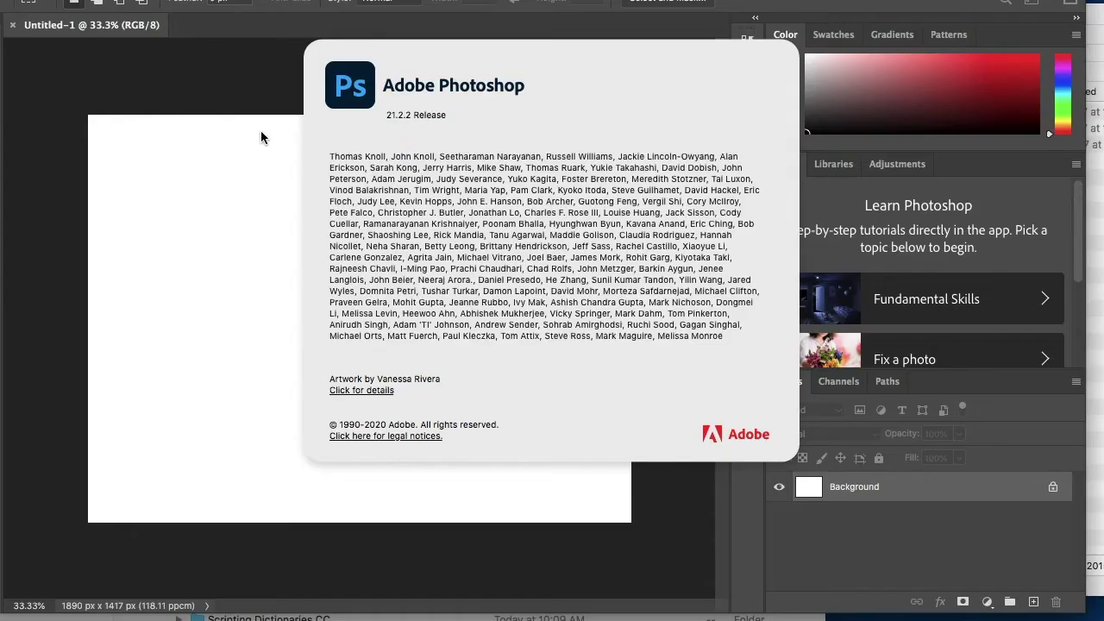
{"action": "left_click", "coordinate": [260, 138]}
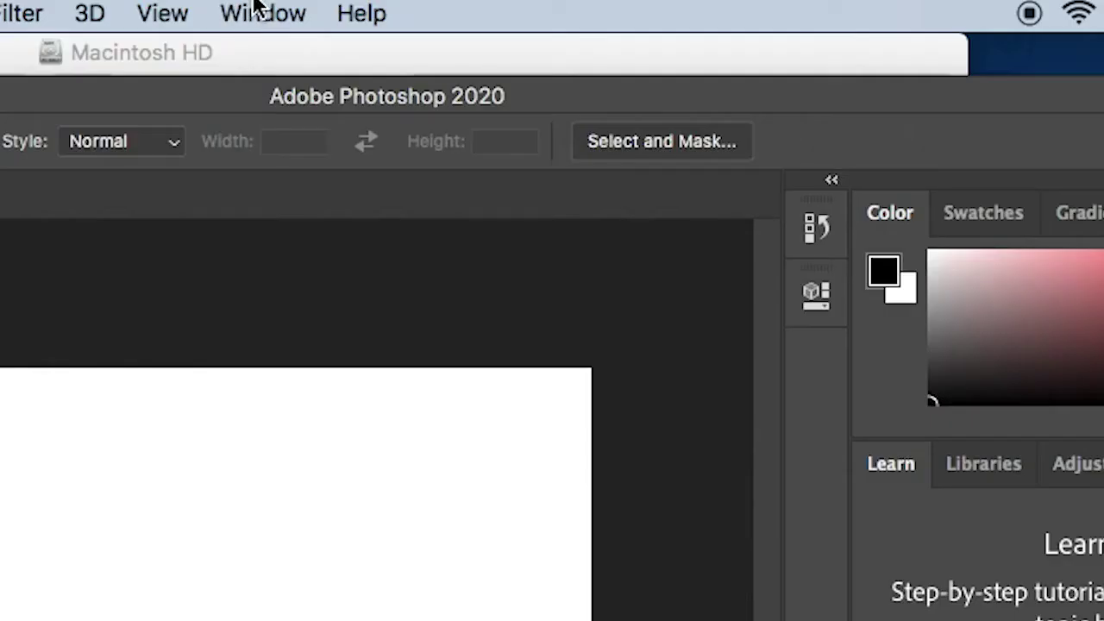
{"action": "left_click", "coordinate": [255, 5]}
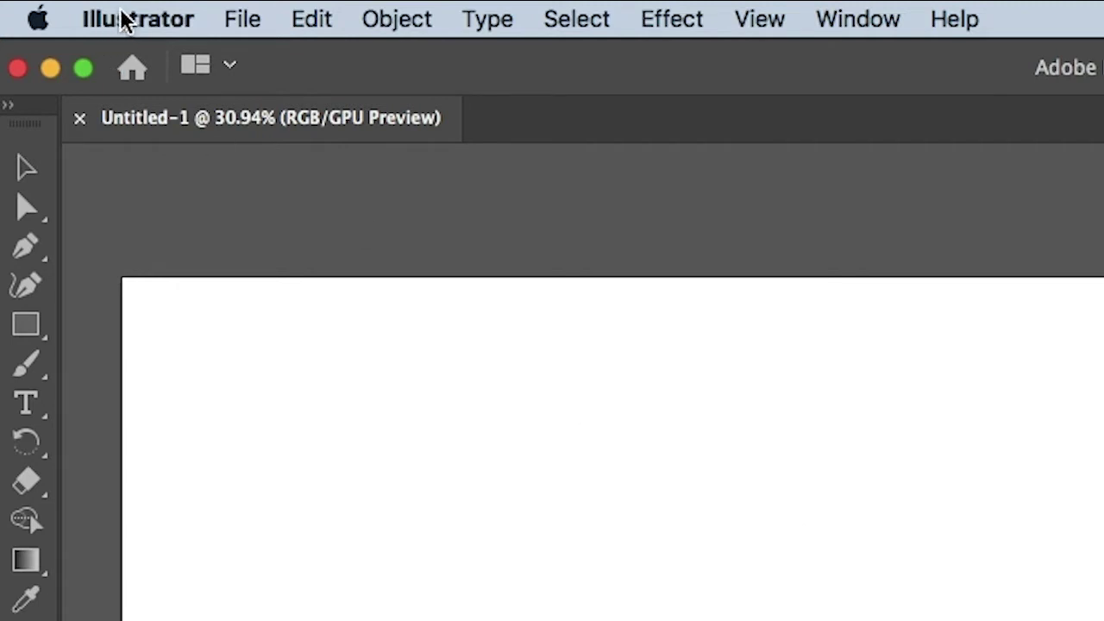
Step: Check Illustrator is version 24.3 with only Libraries under Extensions, then reselect LightningStorm_CC2015.zip
{"action": "left_click", "coordinate": [136, 18]}
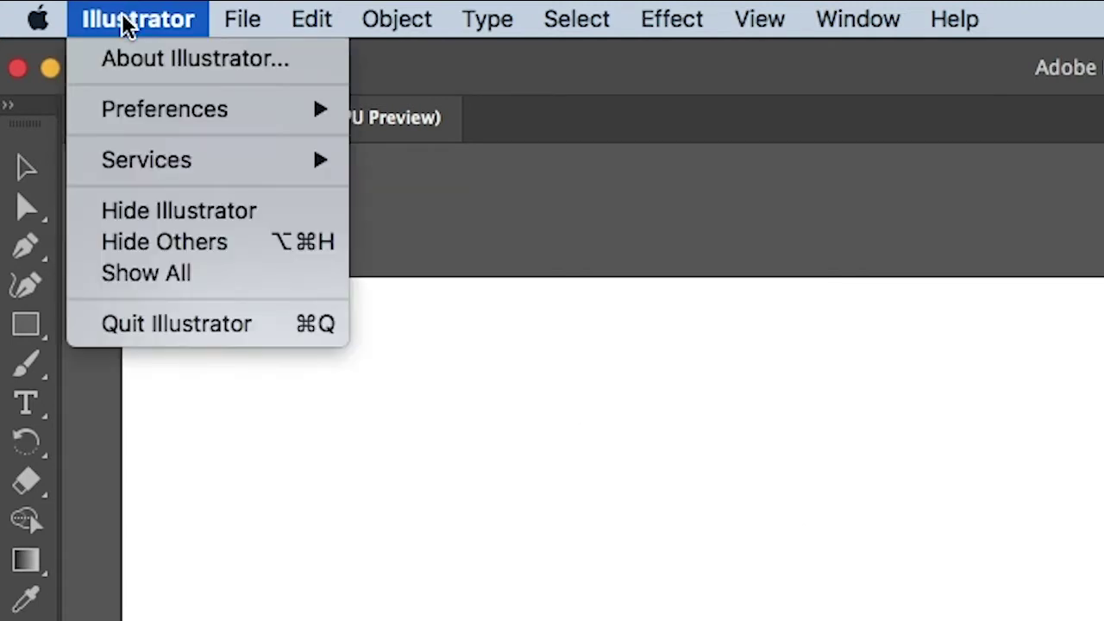
{"action": "left_click", "coordinate": [193, 57]}
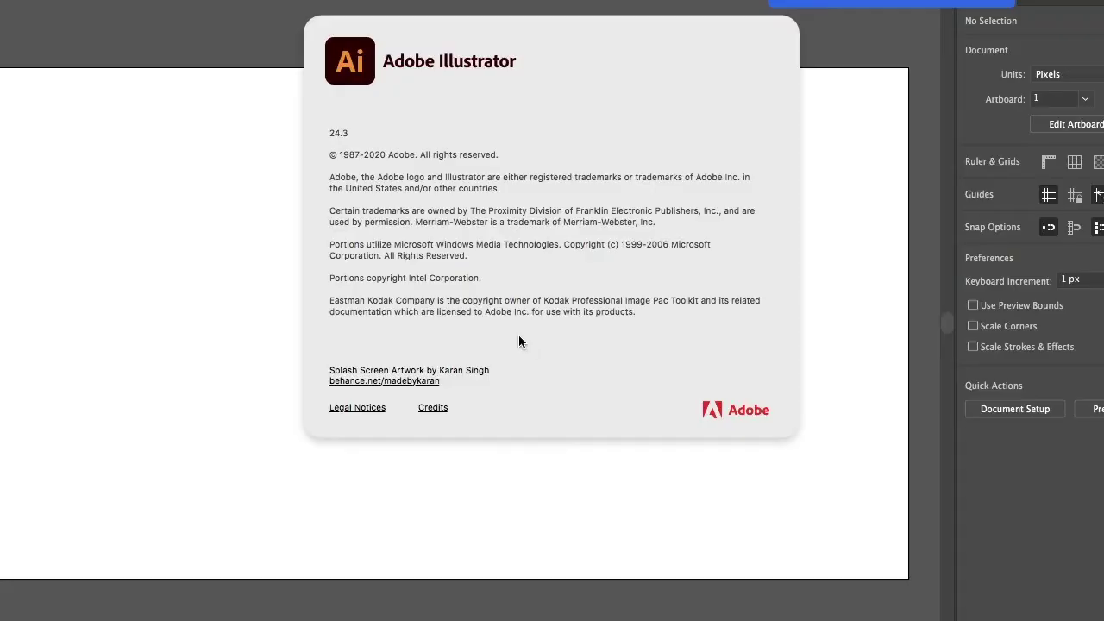
{"action": "left_click", "coordinate": [519, 334]}
{"action": "left_click", "coordinate": [229, 17]}
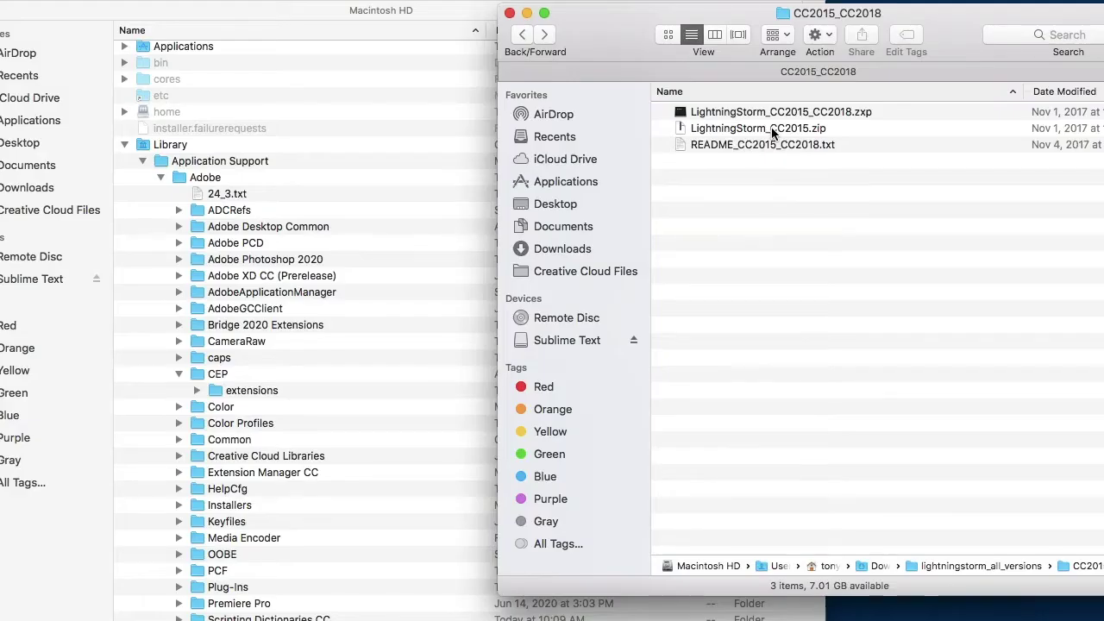
{"action": "left_click", "coordinate": [772, 129]}
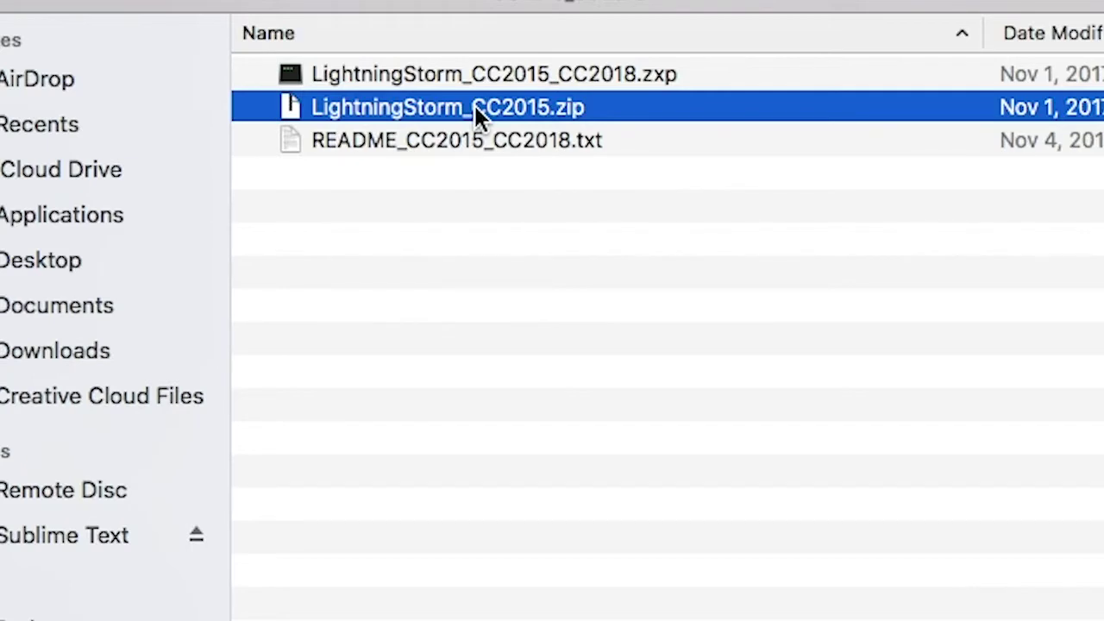
Step: Unzip LightningStorm_CC2015.zip and drag the resulting folder toward the CEP folder
{"action": "double_click", "coordinate": [475, 105]}
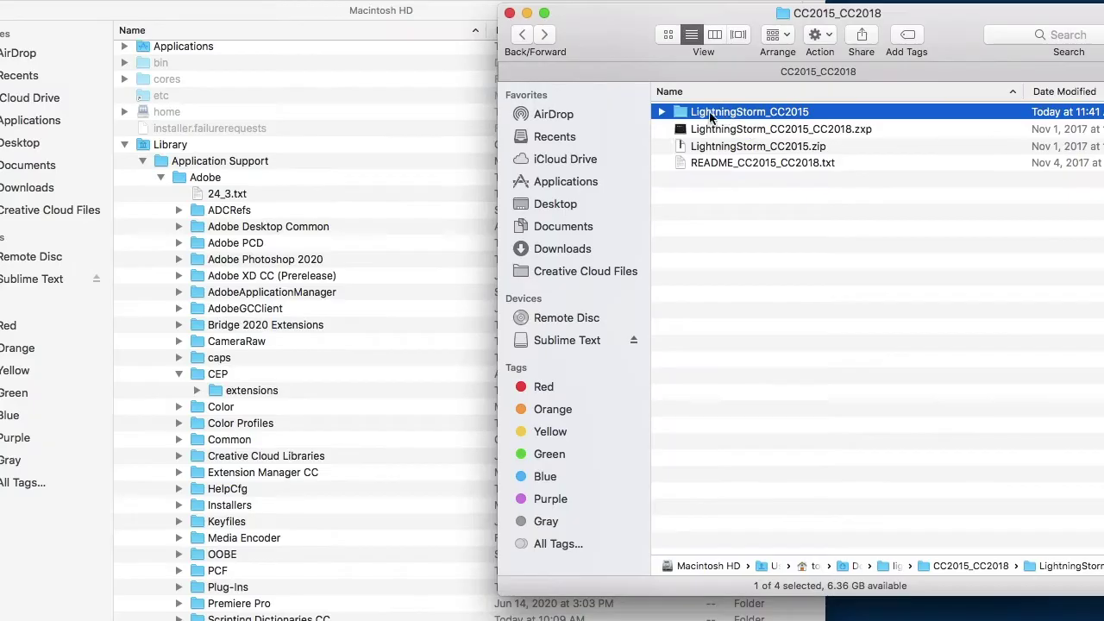
{"action": "mouse_move", "coordinate": [378, 68]}
{"action": "left_mouse_down"}
{"action": "mouse_move", "coordinate": [256, 392]}
{"action": "mouse_move", "coordinate": [271, 394]}
{"action": "left_mouse_up"}
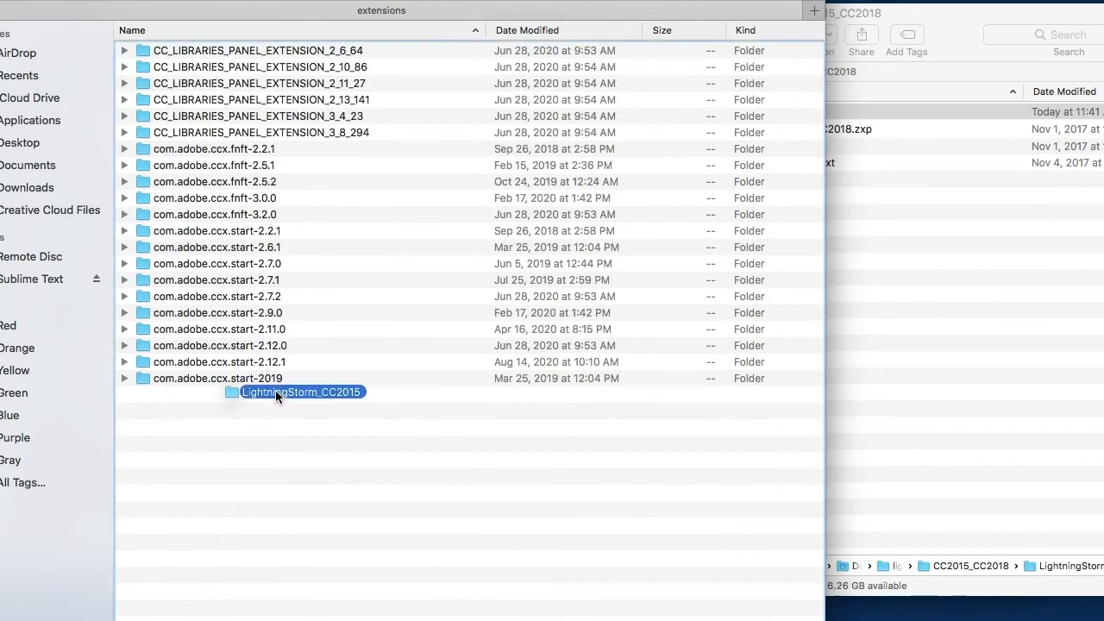
Step: Drop LightningStorm_CC2015 into CEP/extensions with authentication and confirm its CSXS and META-INF folders
{"action": "left_click_drag", "start_coordinate": [271, 395], "coordinate": [259, 406]}
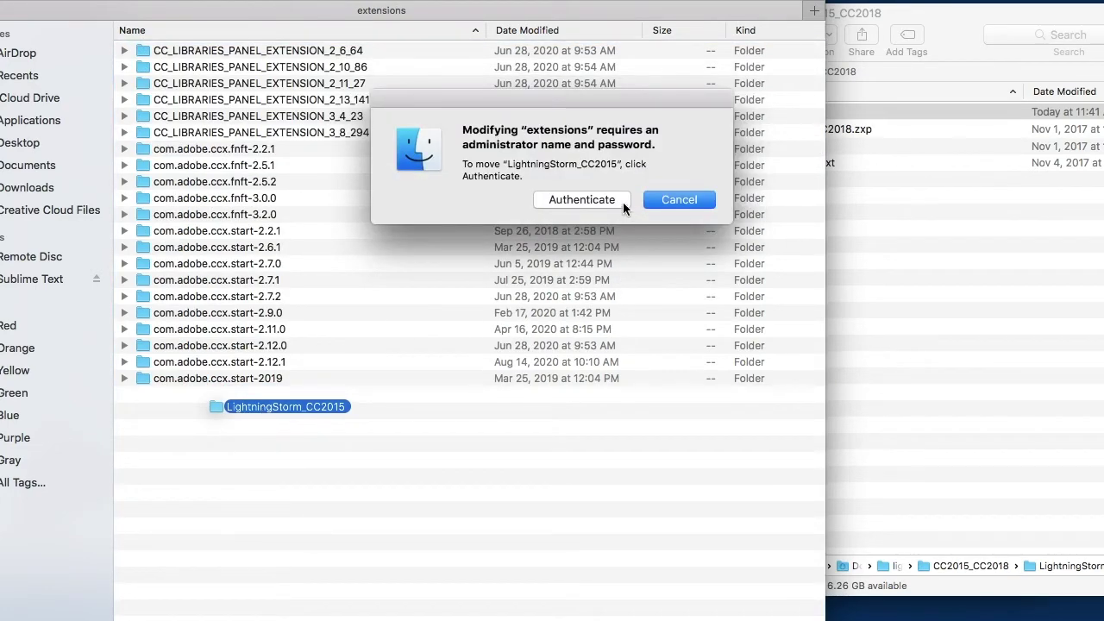
{"action": "left_click", "coordinate": [622, 201]}
{"action": "left_click", "coordinate": [197, 391]}
{"action": "scroll", "coordinate": [395, 427], "scroll_direction": "down", "scroll_amount": 5}
{"action": "scroll", "coordinate": [395, 427], "scroll_direction": "down", "scroll_amount": 2}
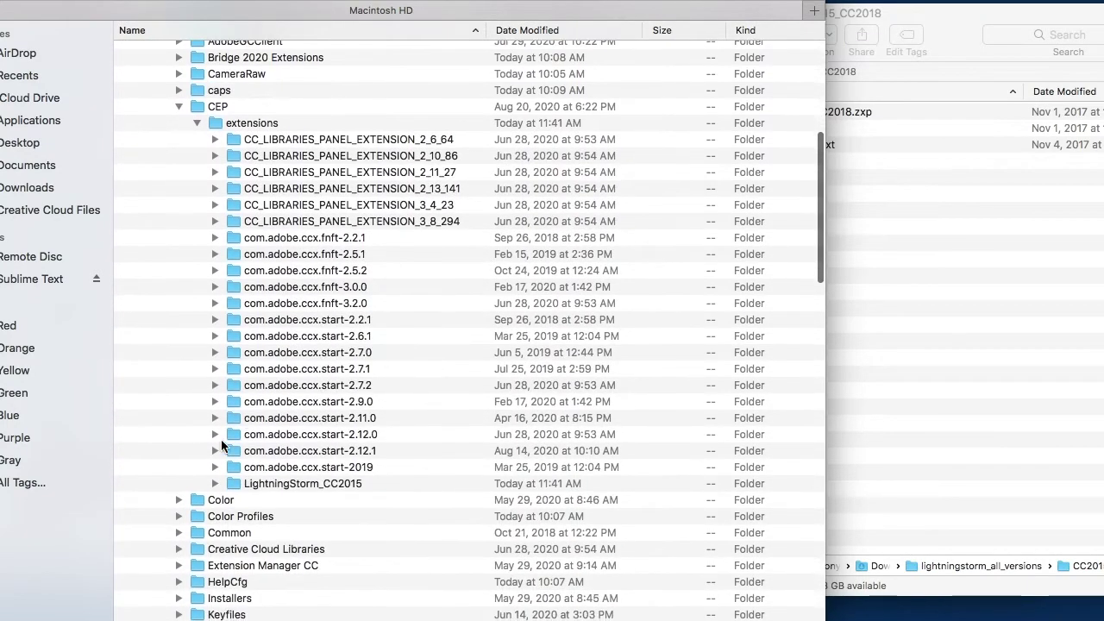
{"action": "left_click", "coordinate": [215, 485]}
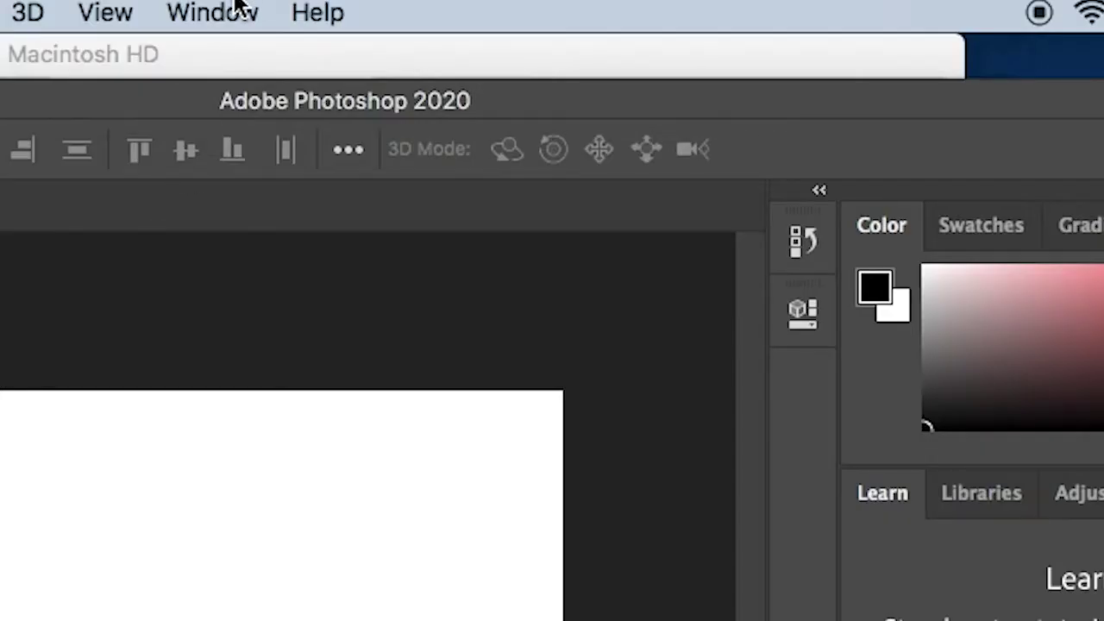
Step: Open the Export Kit – Lightning Storm panel from Photoshop's Window > Extensions
{"action": "left_click", "coordinate": [238, 9]}
{"action": "mouse_move", "coordinate": [251, 178]}
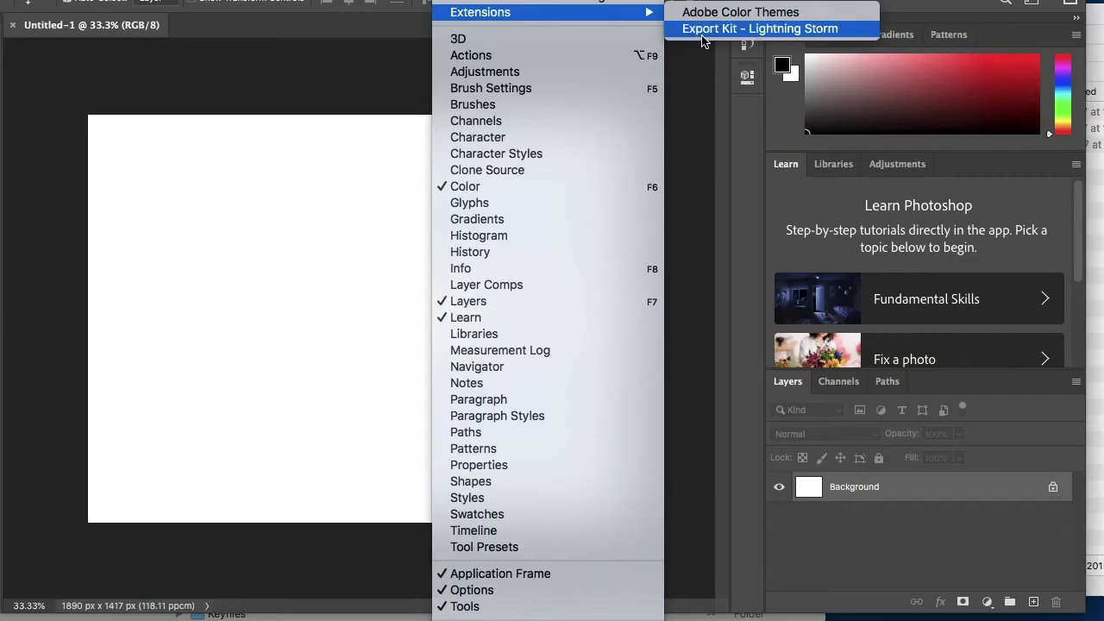
{"action": "left_click", "coordinate": [709, 226]}
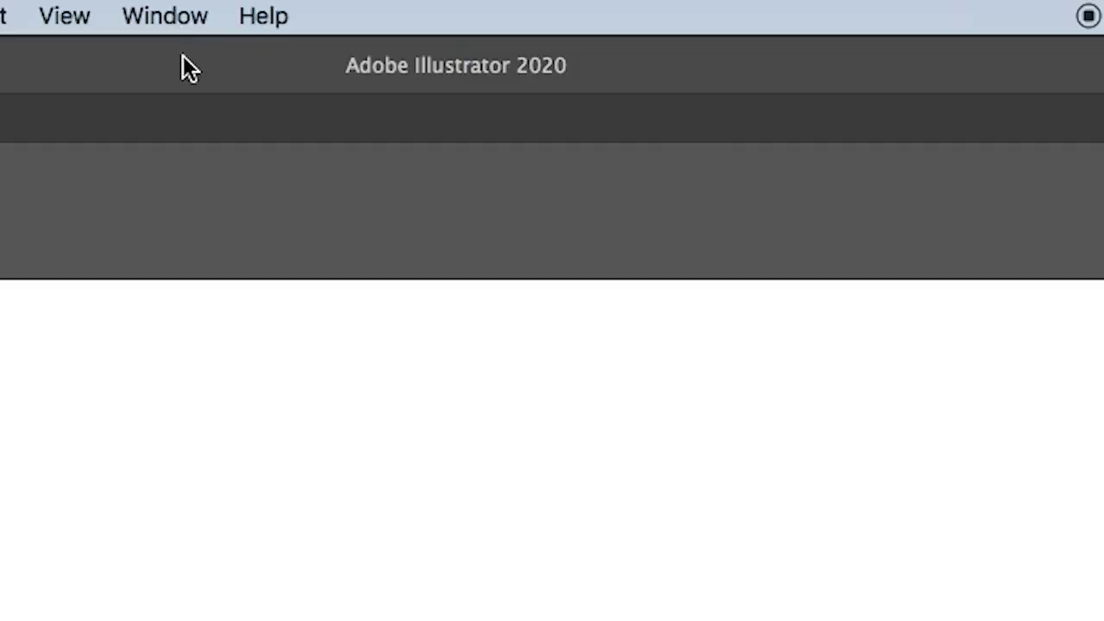
Step: Open Export Kit – Lightning Storm from Illustrator's Window > Extensions and dismiss Active Info
{"action": "left_click", "coordinate": [177, 19]}
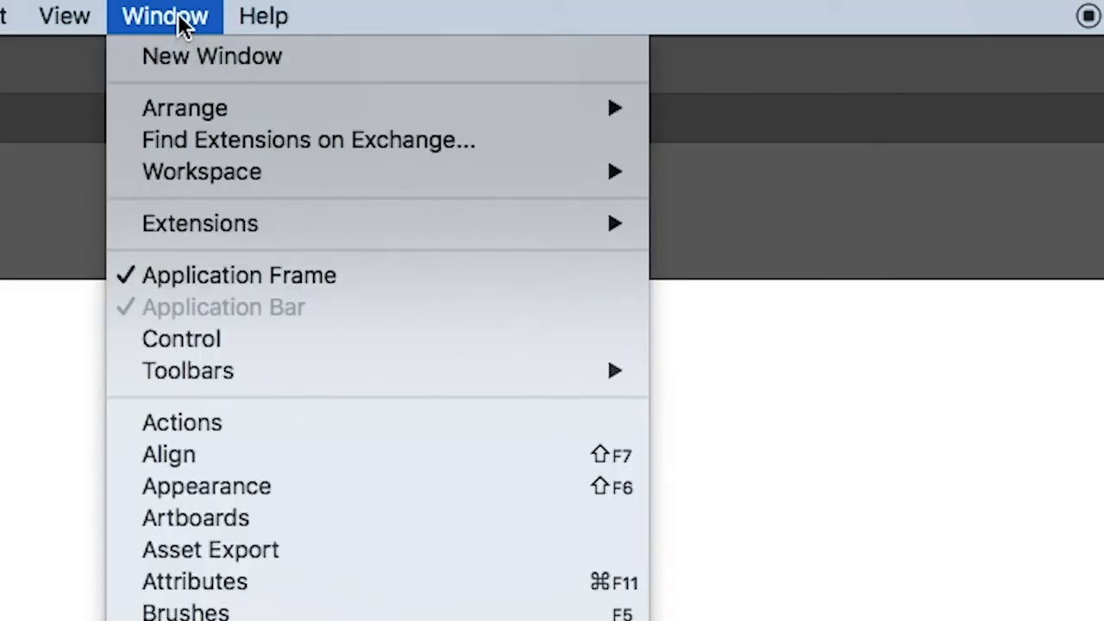
{"action": "mouse_move", "coordinate": [474, 90]}
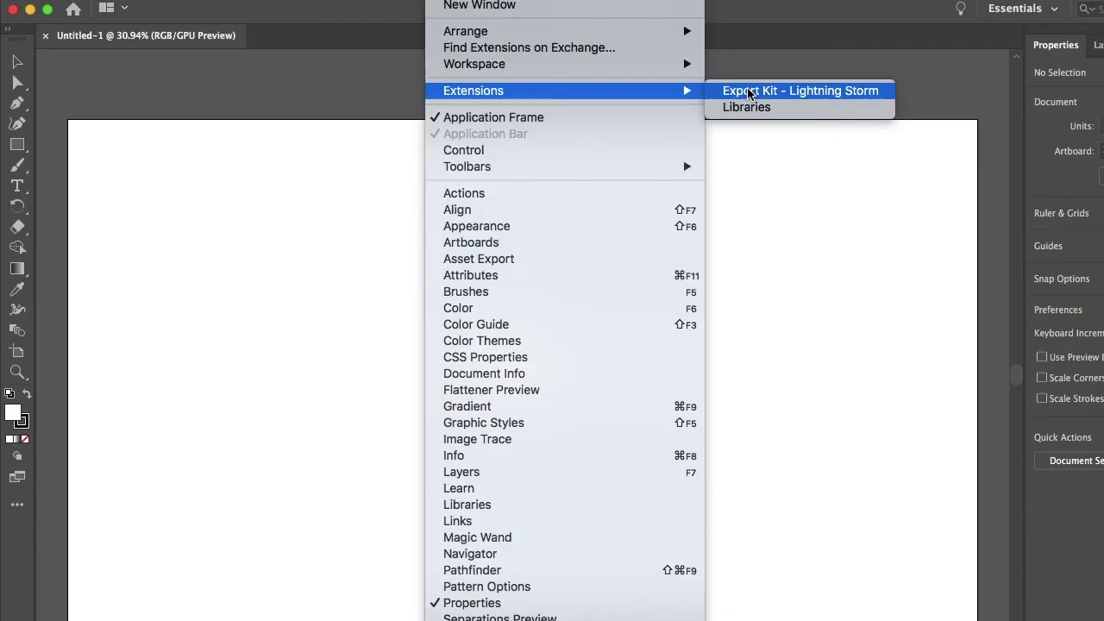
{"action": "left_click", "coordinate": [750, 94]}
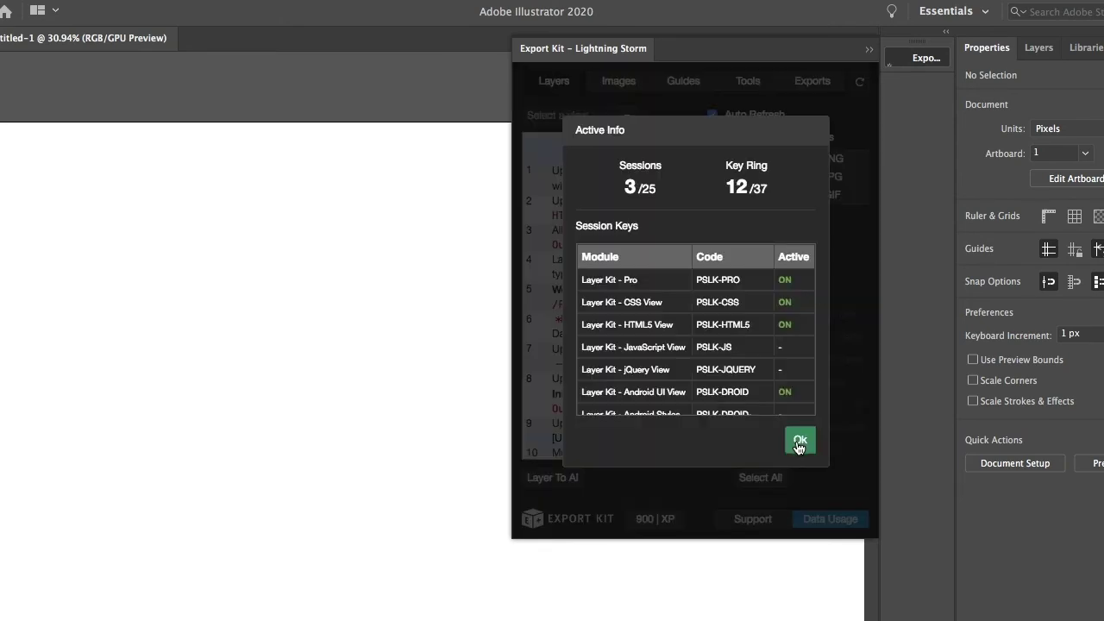
{"action": "left_click", "coordinate": [799, 442]}
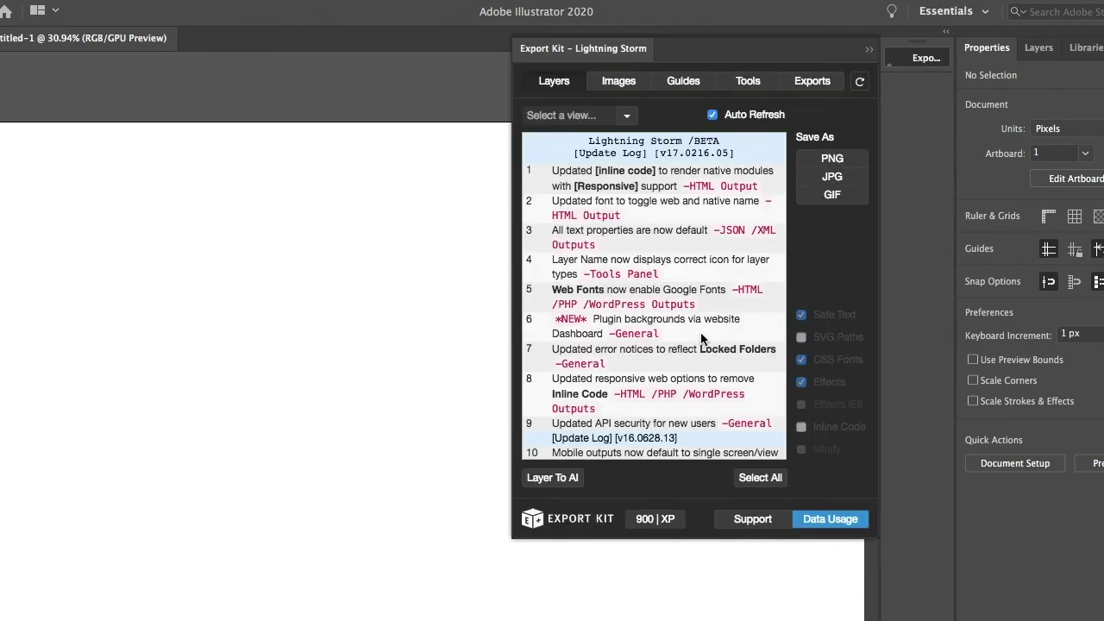